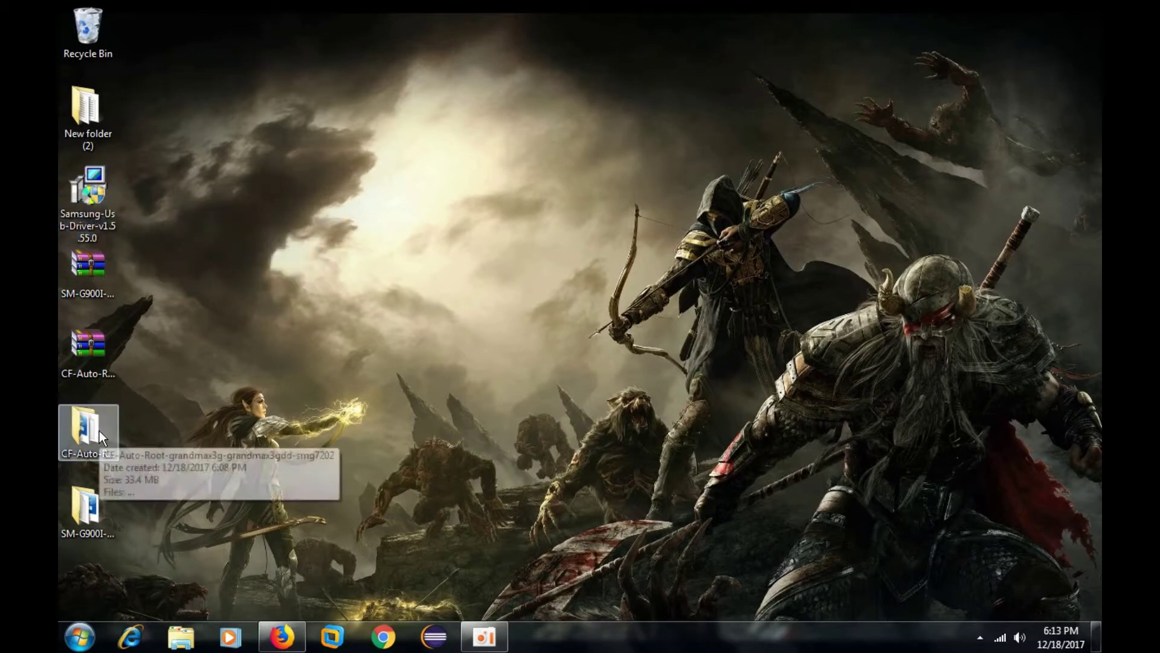
- Examine the Odin3 application and MD5 file in the CF-Auto-Root-grandmax3g folder, close the folder and refresh the desktop
double_click(111, 410)
left_click(484, 244)
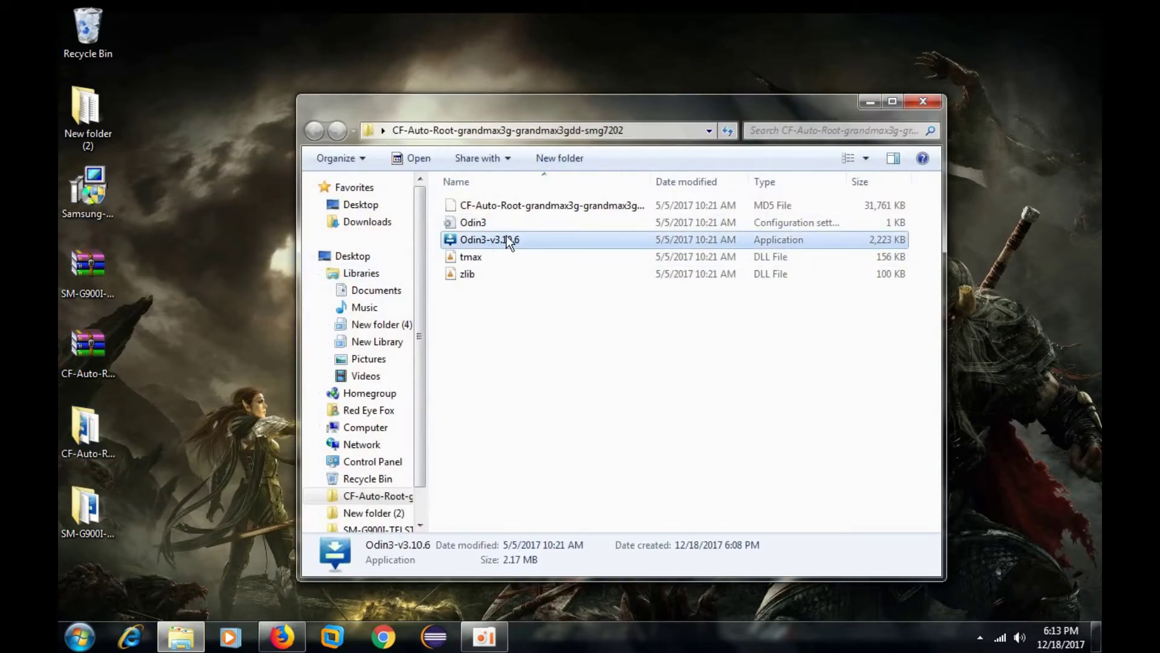
left_click(488, 206)
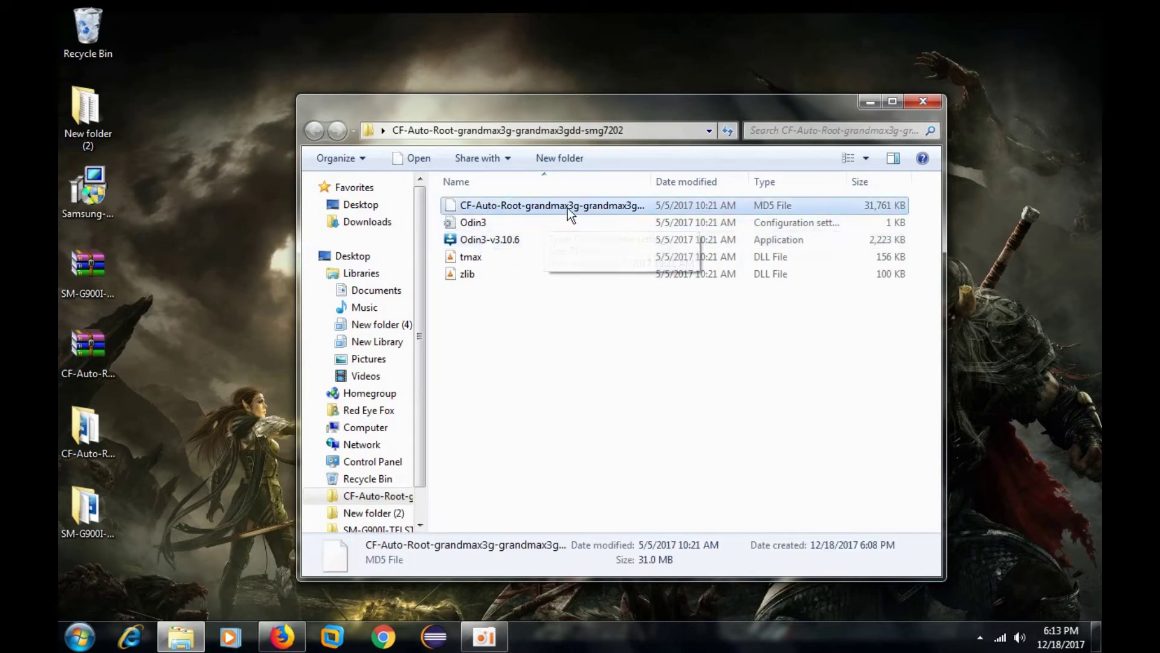
left_click(598, 313)
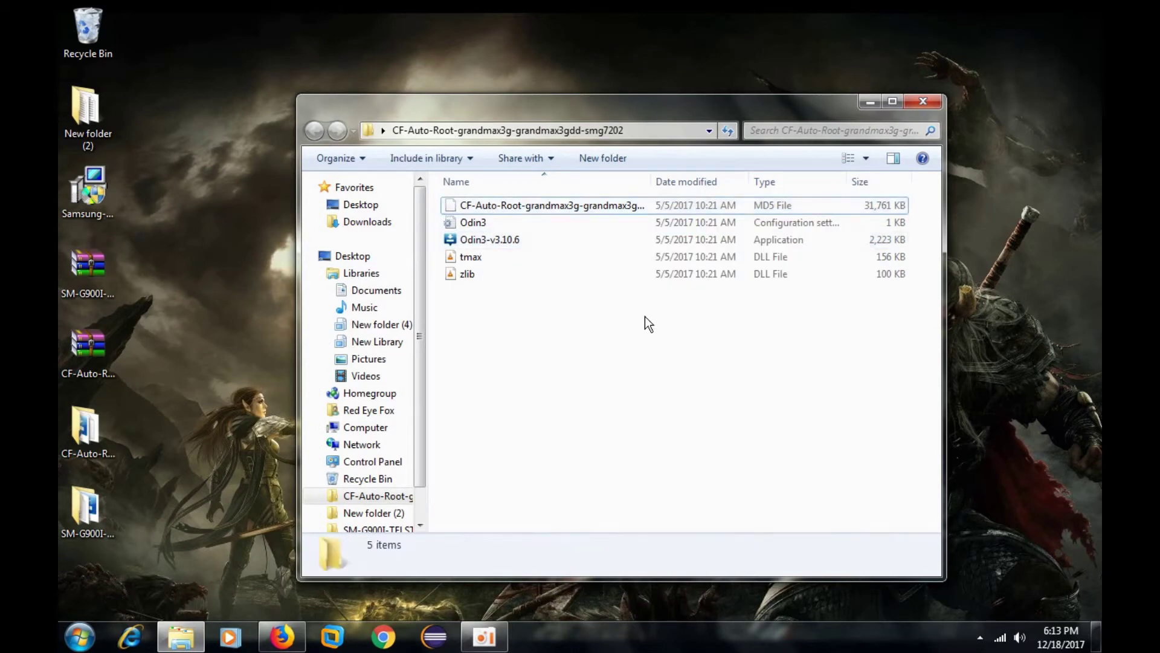
left_click(935, 103)
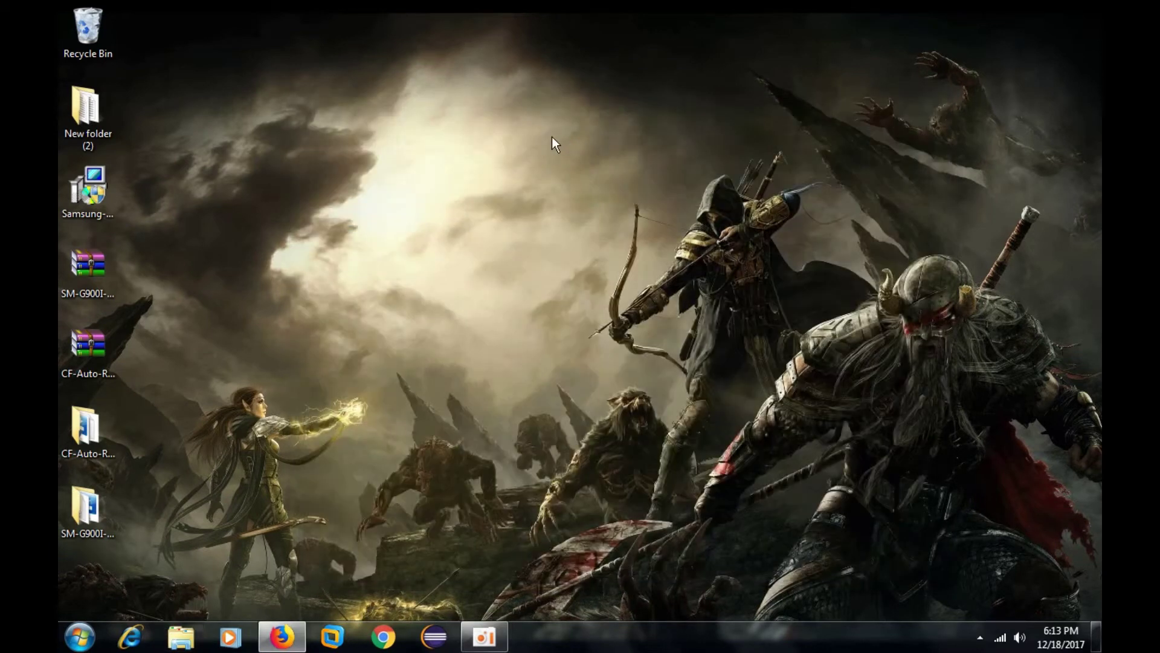
right_click(552, 136)
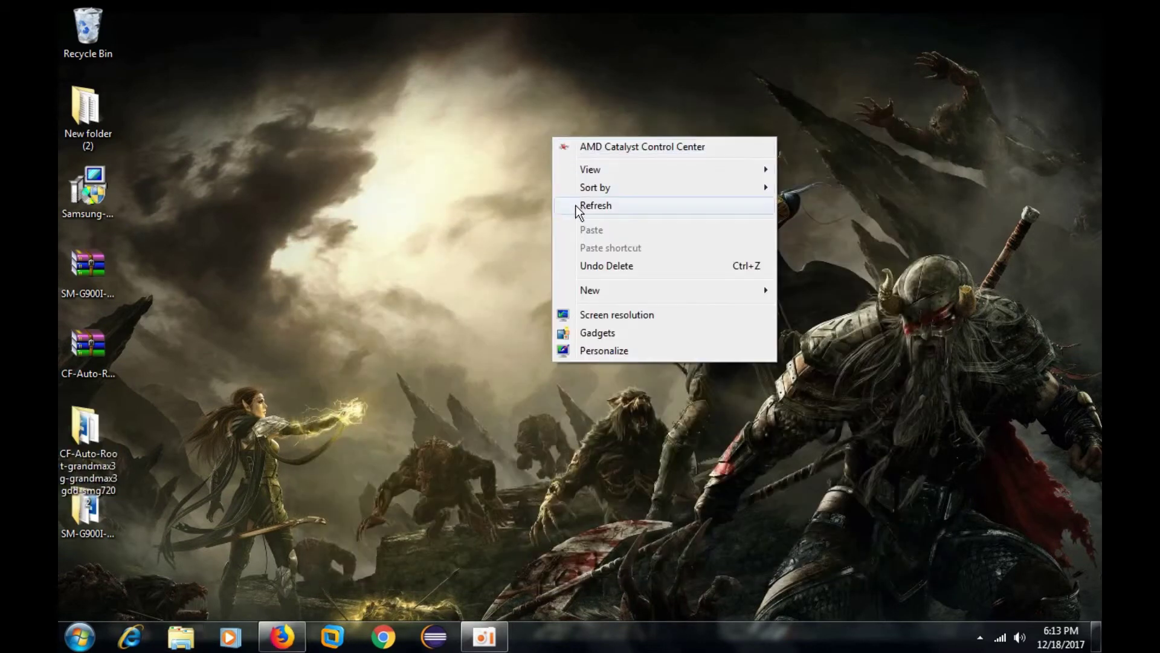
left_click(575, 205)
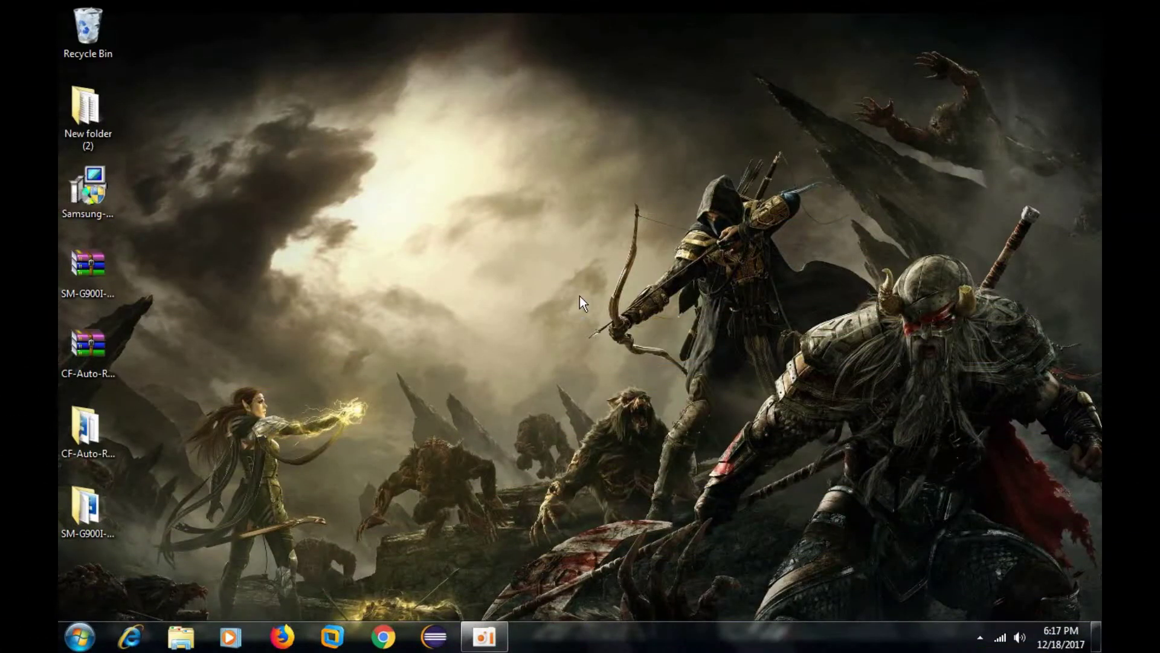
- Open the SM-G900I-TELSTRA-LOLLIPOP-Odin folder from the desktop and select the Odin3-v3.07 application
double_click(71, 516)
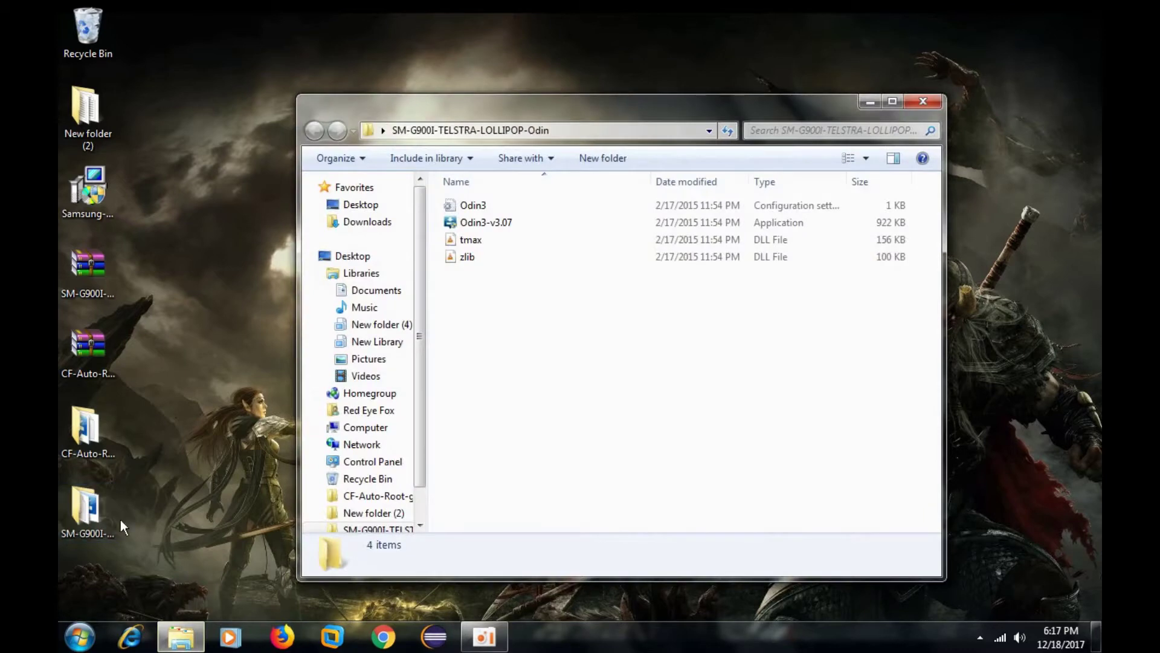
double_click(475, 223)
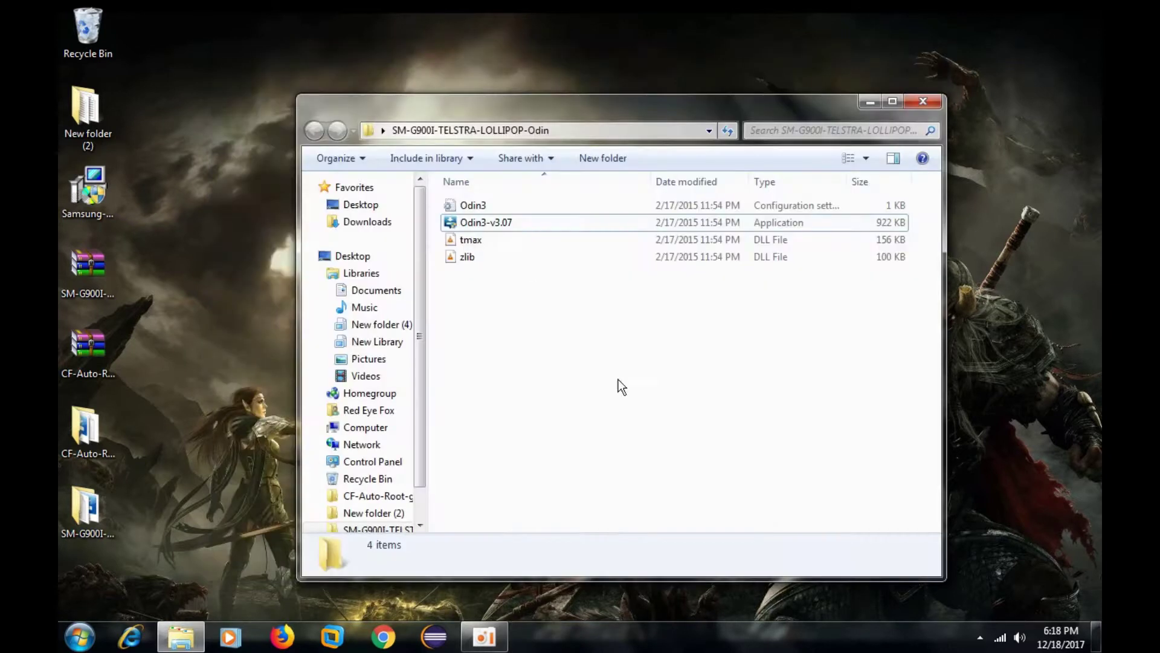
- Skip obtaining the connected phone's driver software from Windows Update and close the driver installation window
left_click(980, 637)
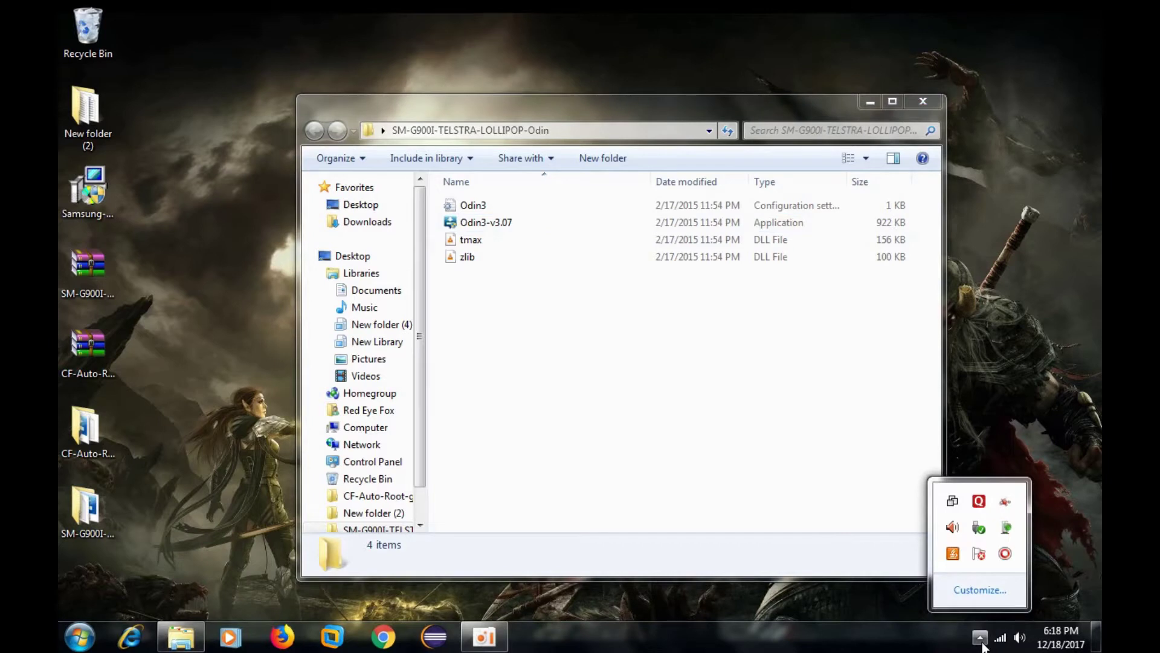
left_click(1006, 527)
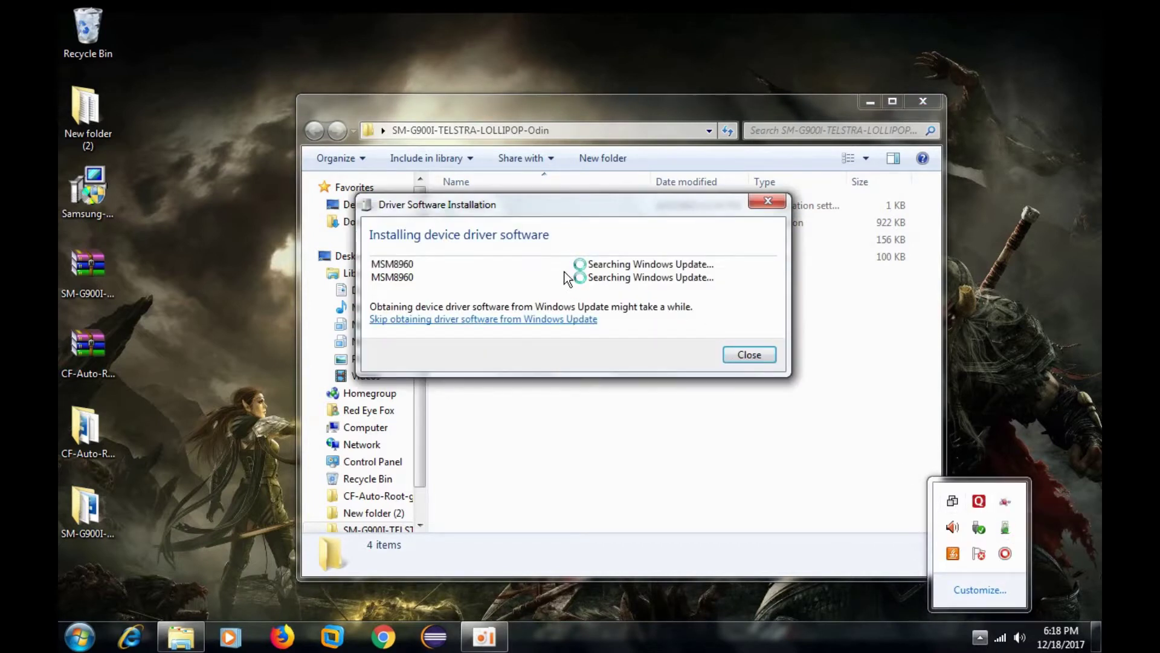
left_click(574, 279)
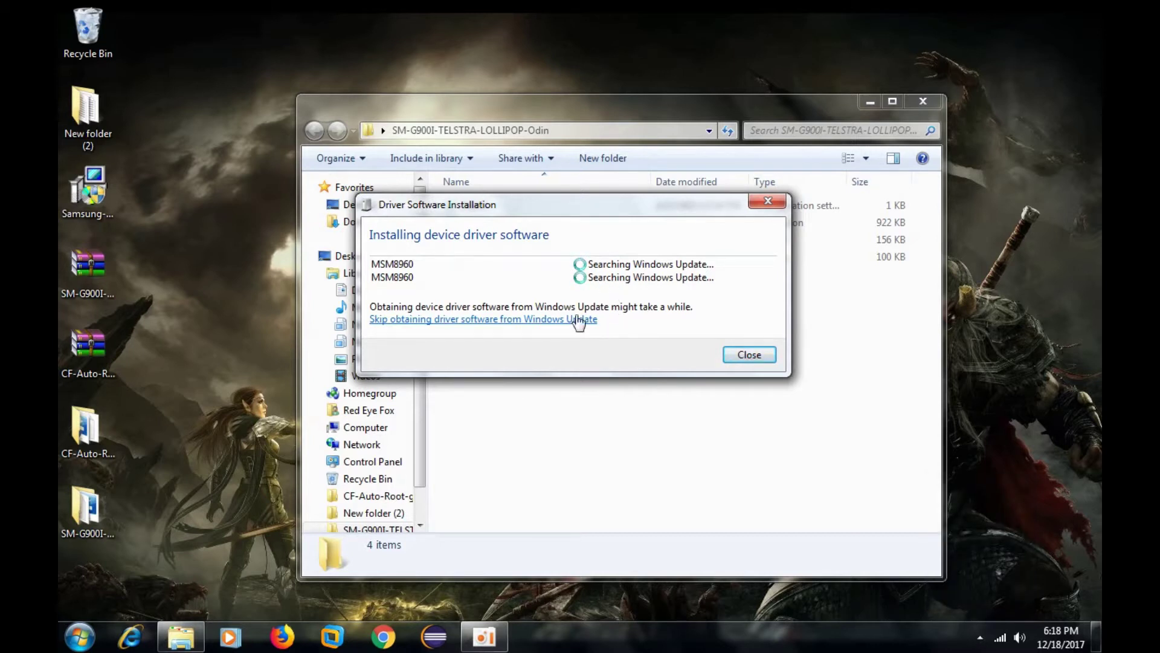
left_click(533, 321)
left_click(616, 336)
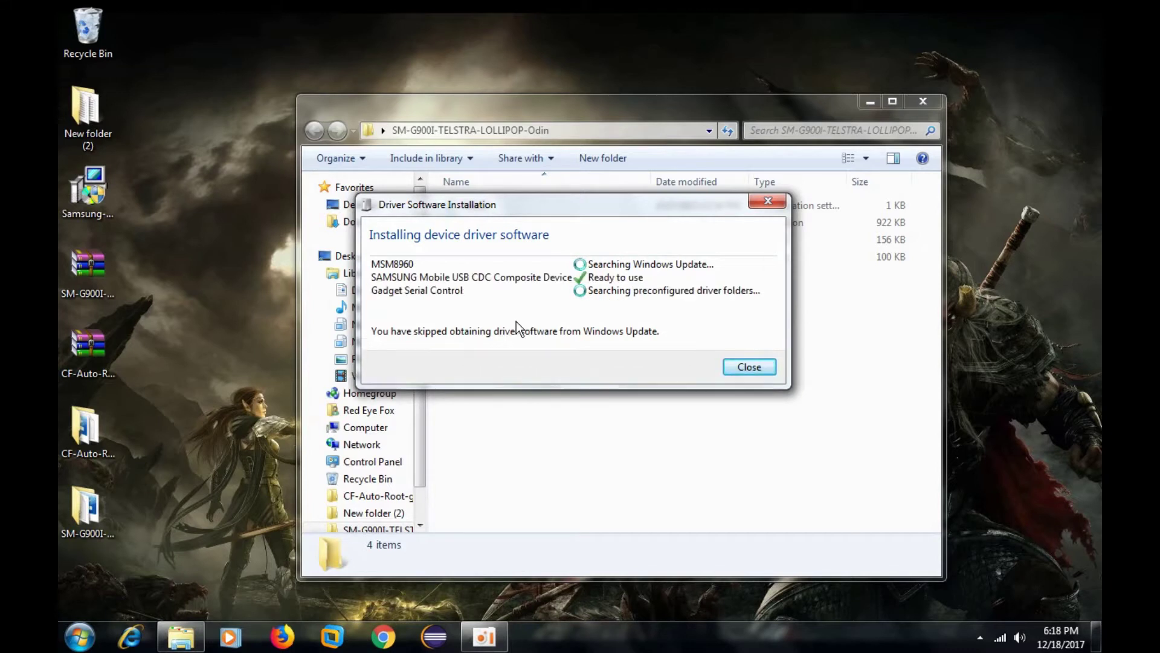
left_click(759, 370)
- Check the progress of the device driver installation again and close its status window
left_click(979, 637)
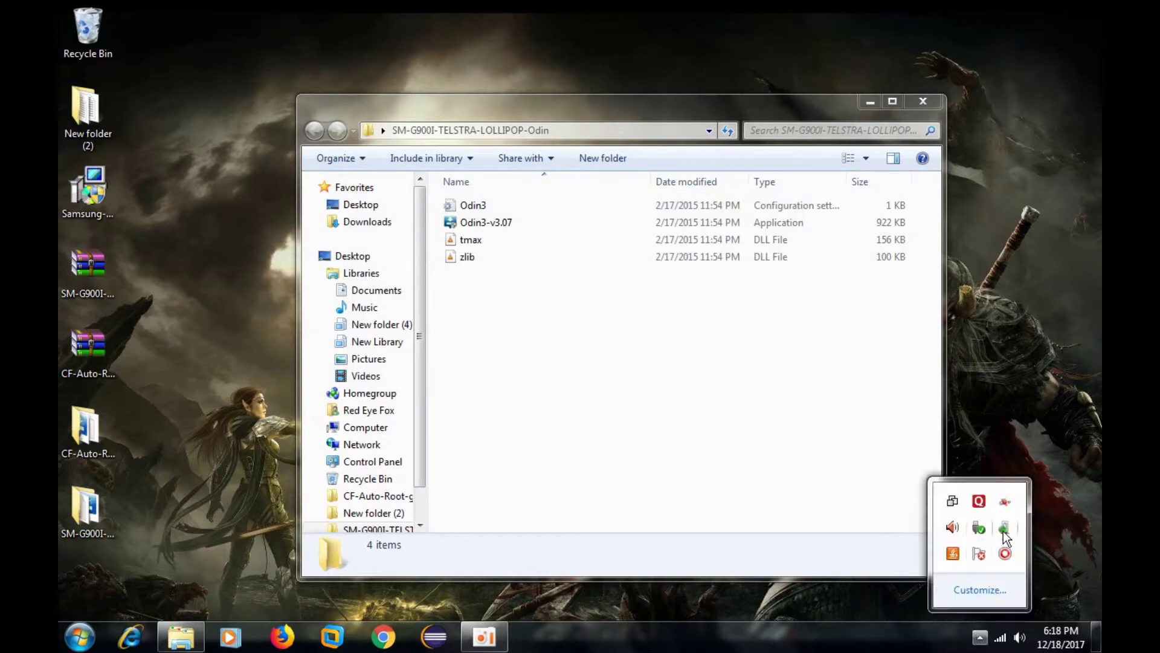
left_click(1004, 530)
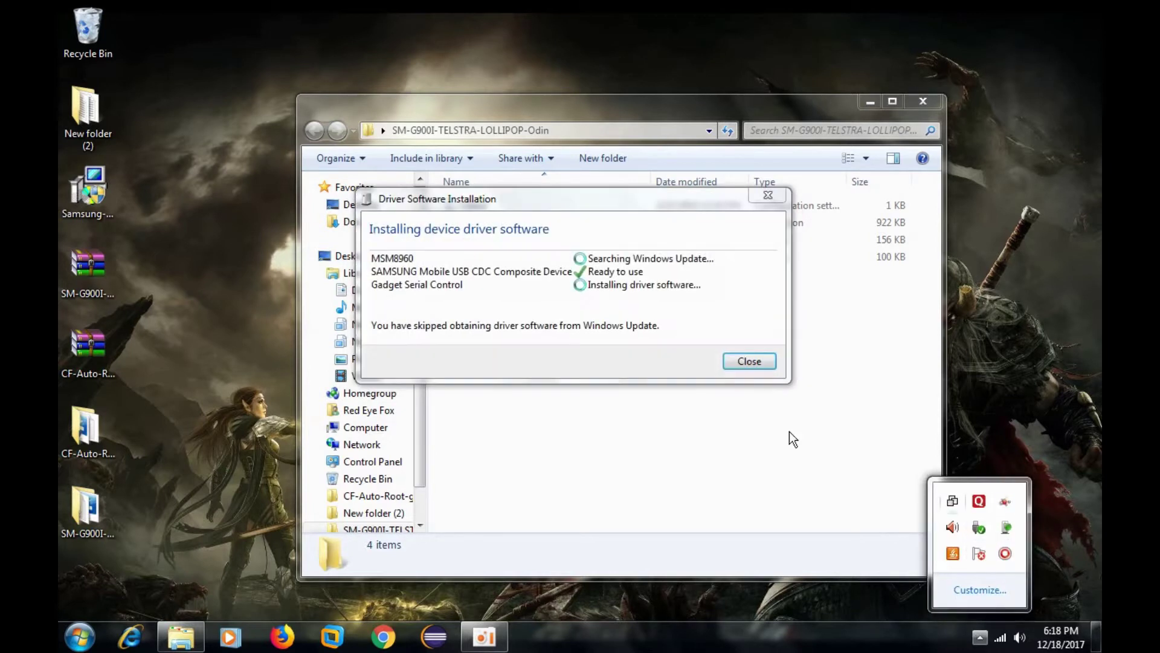
left_click(483, 299)
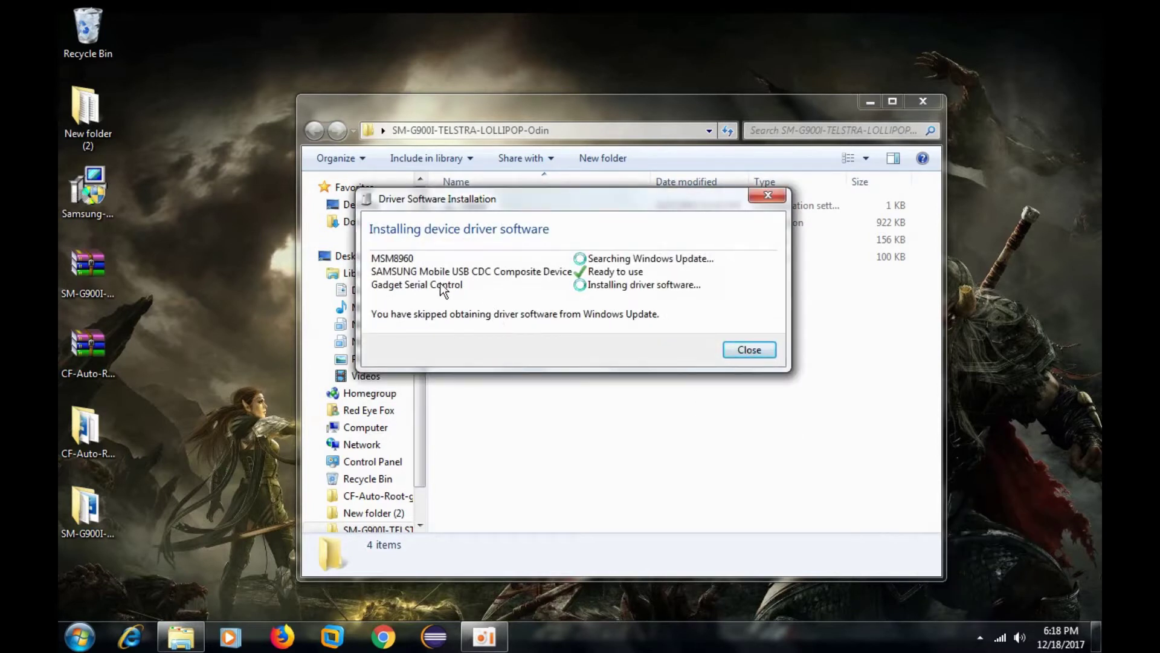
left_click(734, 350)
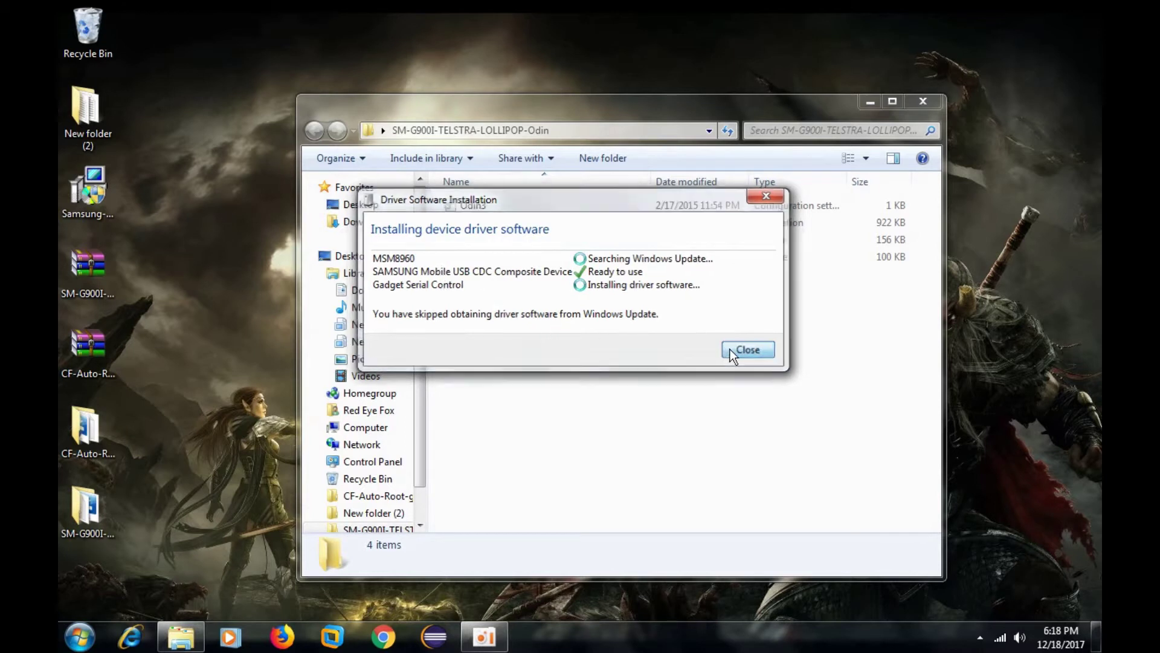
right_click(702, 382)
left_click(745, 214)
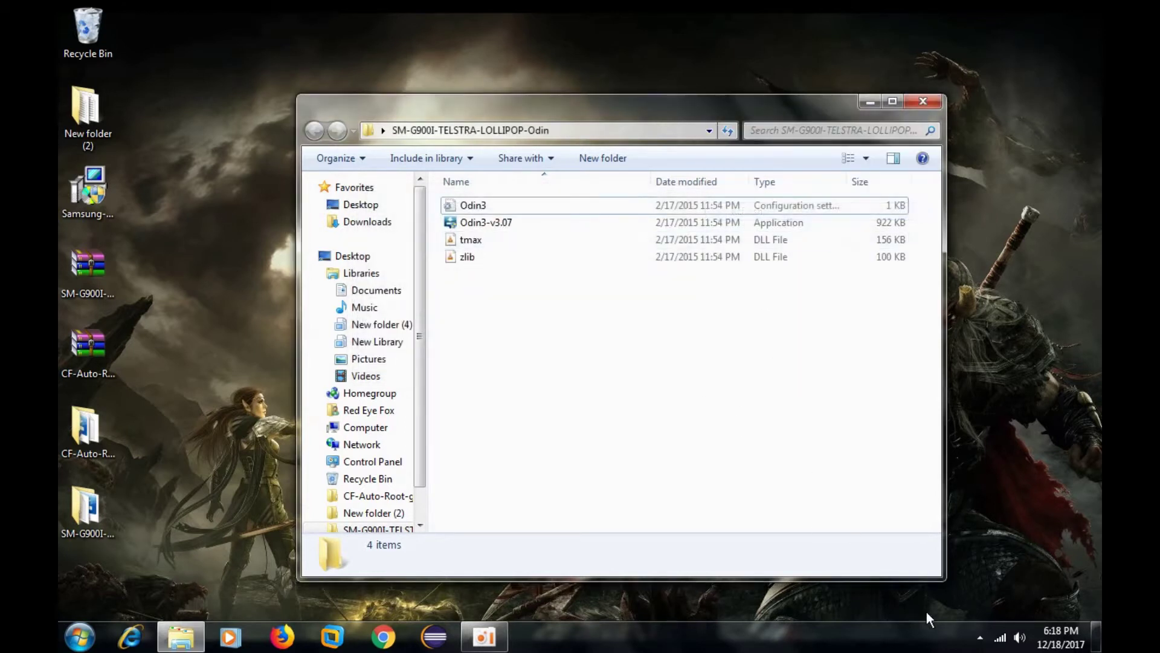
- Launch Odin3-v3.07 from the SM-G900I-TELSTRA-LOLLIPOP-Odin folder
left_click(980, 638)
left_click(980, 638)
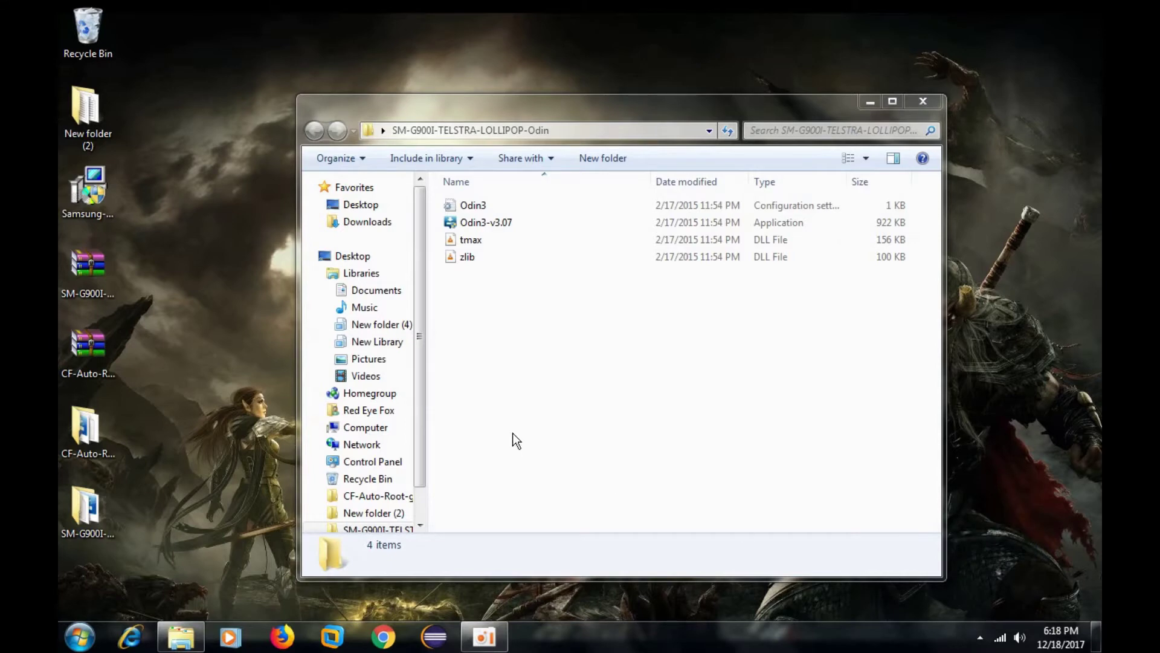
double_click(482, 223)
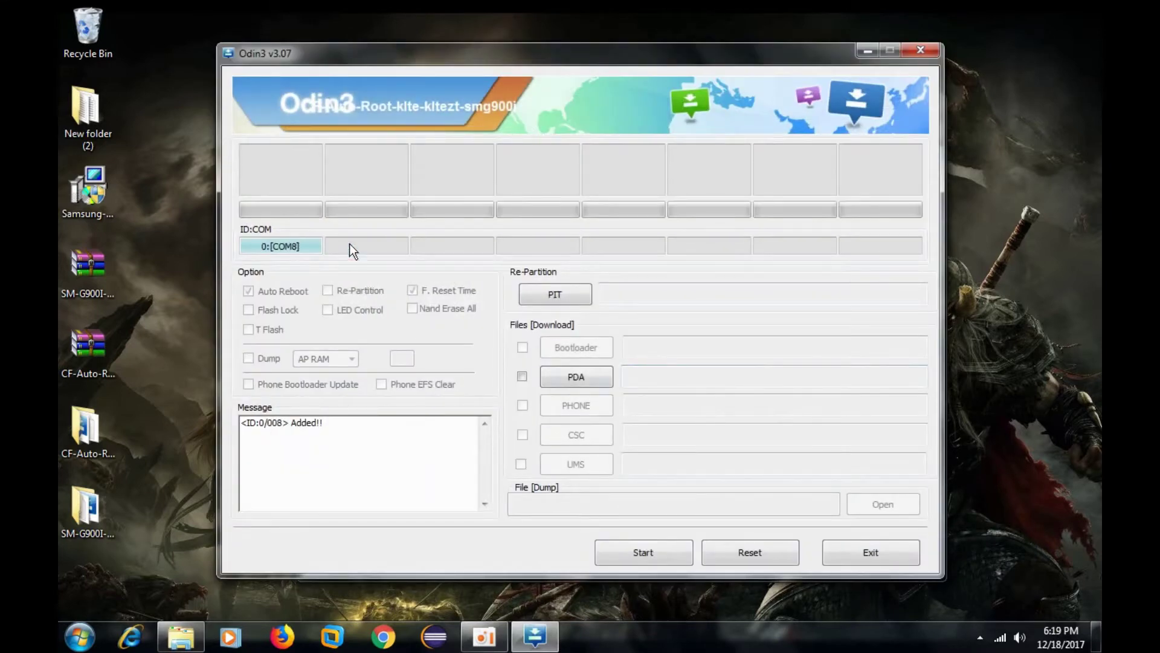
- Load the CF-Auto-Root-grandmax3g-grandmax3gdd-smg7202.tar.md5 file as the PDA file
left_click(577, 377)
left_click(470, 180)
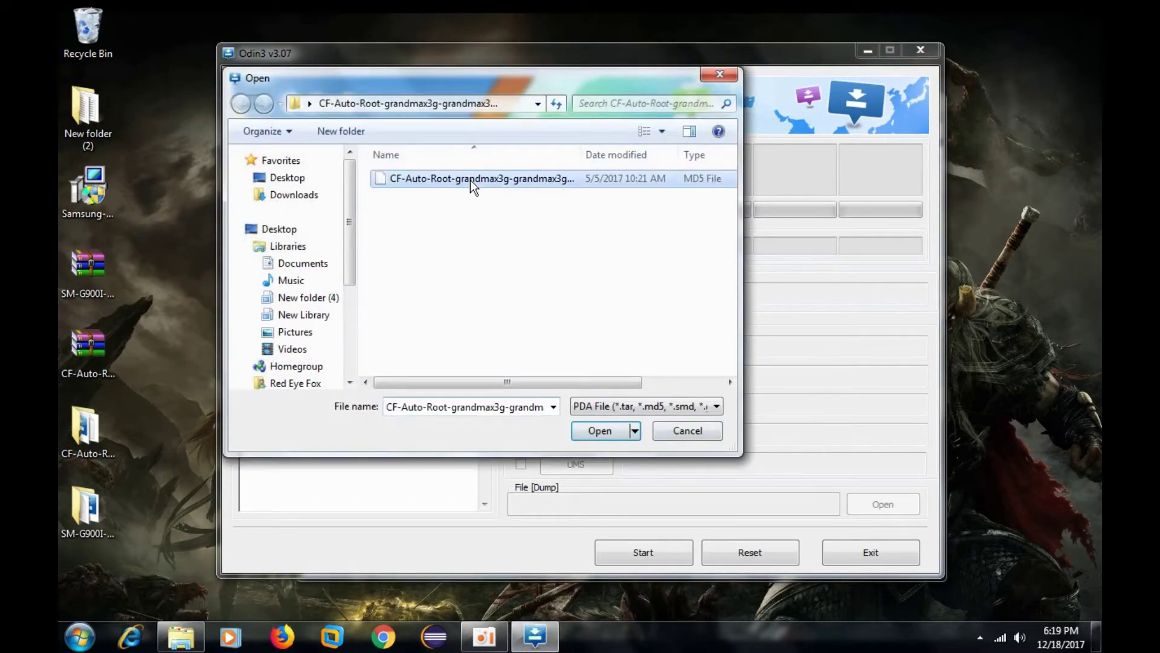
left_click(586, 435)
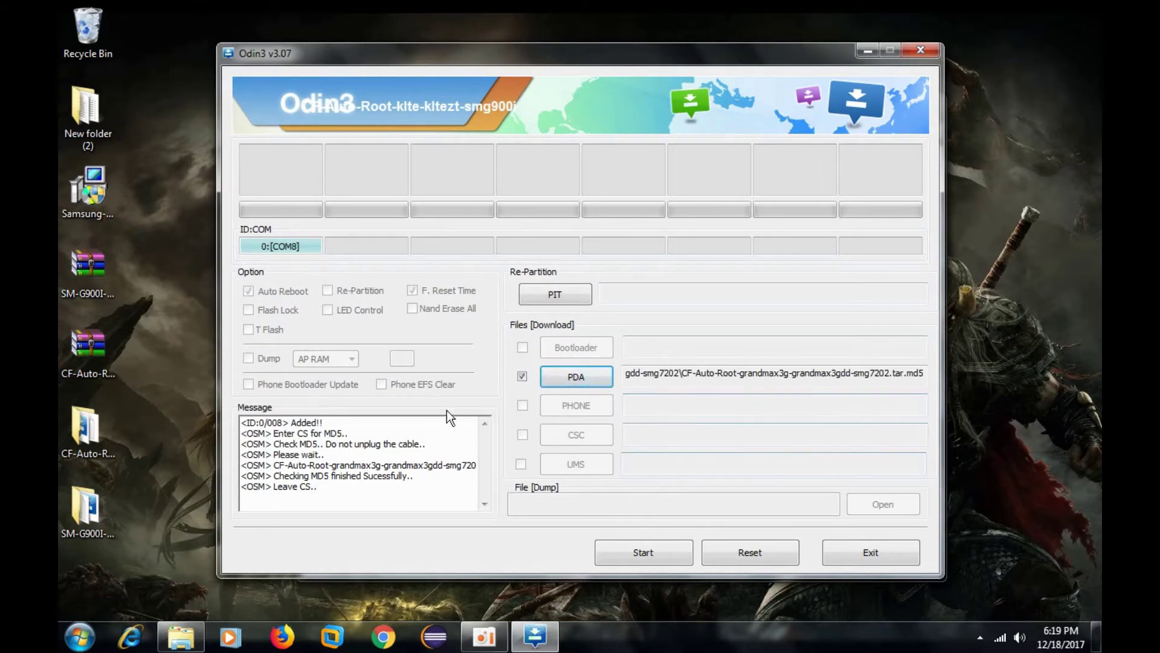
- Flash the loaded PDA file to the connected phone and exit Odin3 once flashing completes
left_click(629, 555)
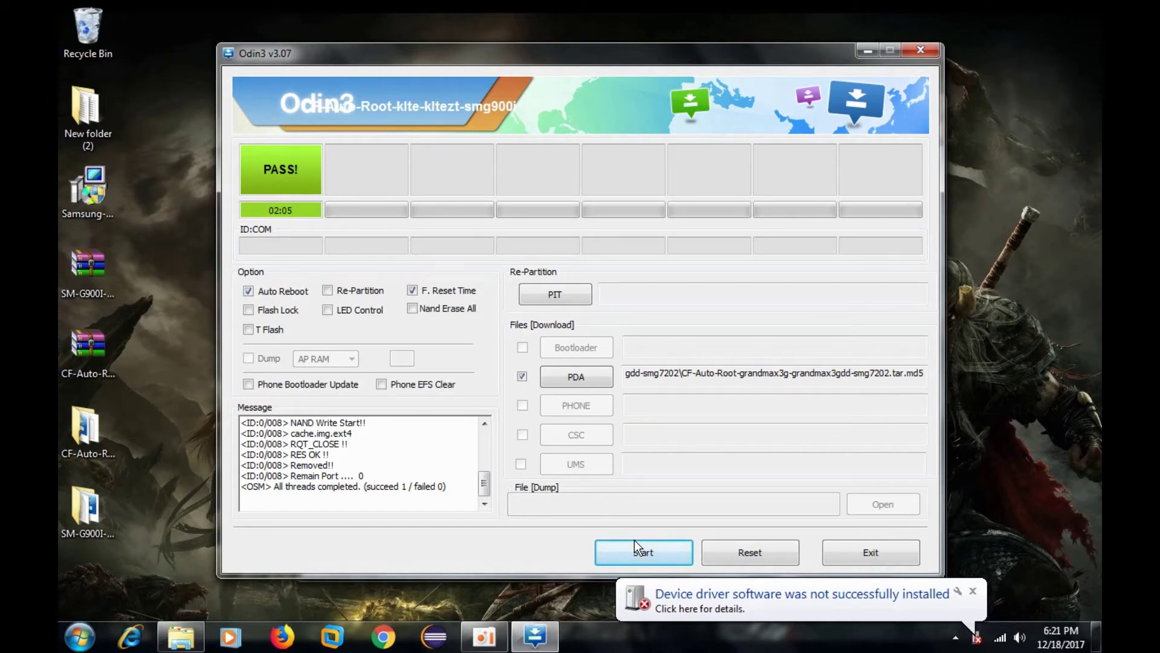
left_click(862, 554)
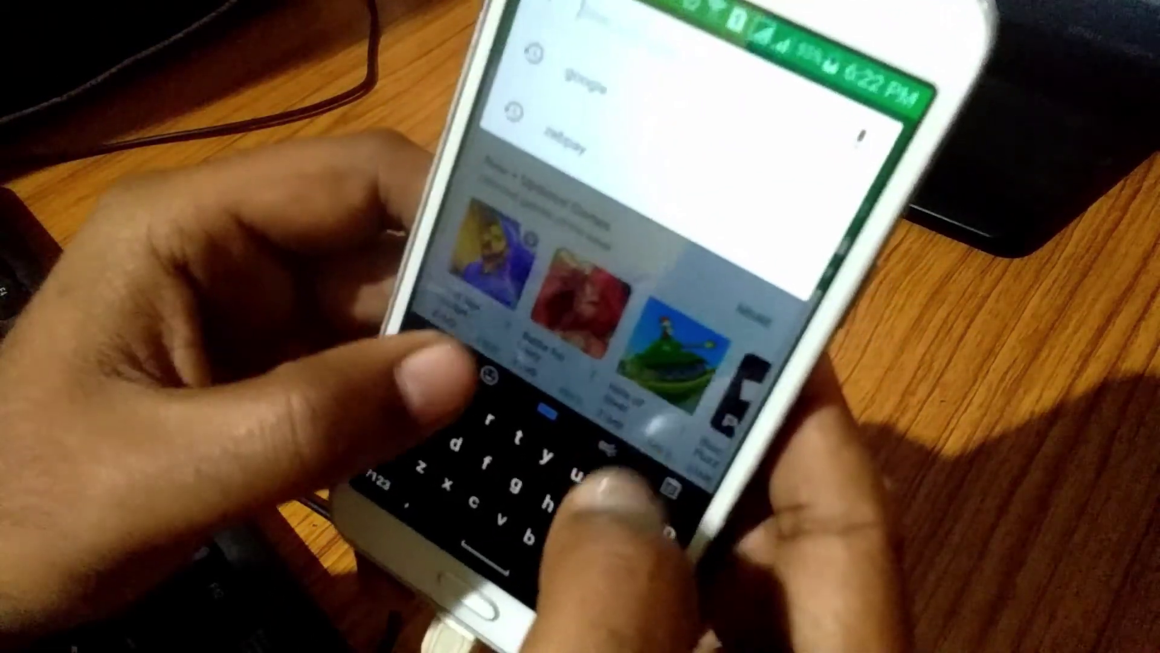
type("oot")
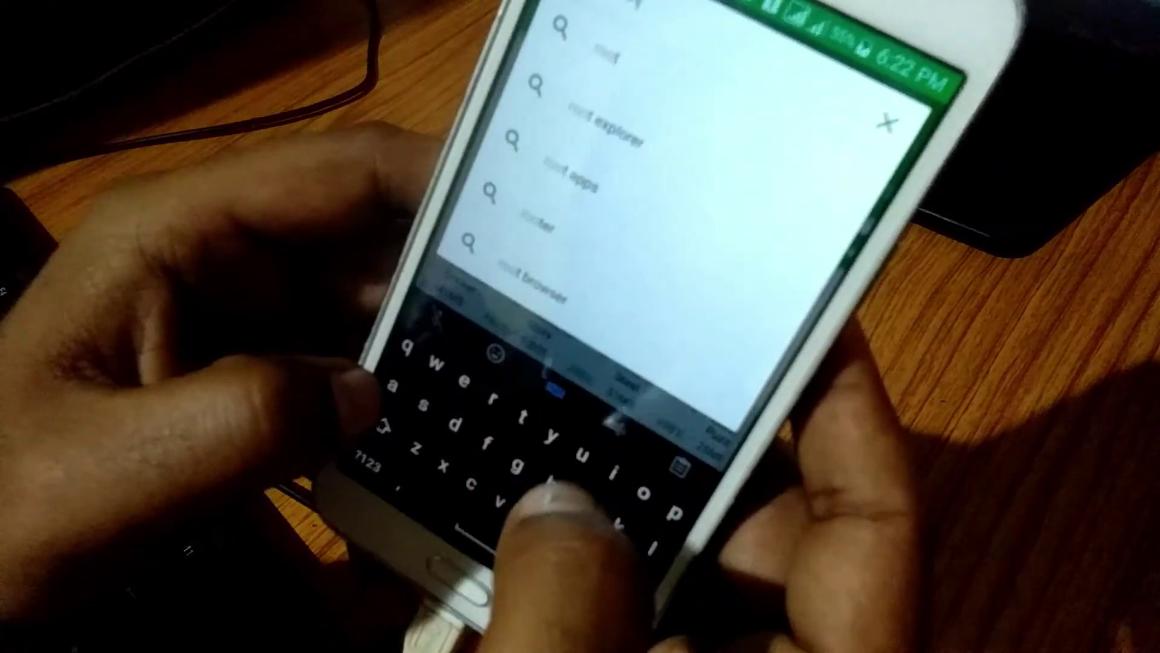
type(" checker")
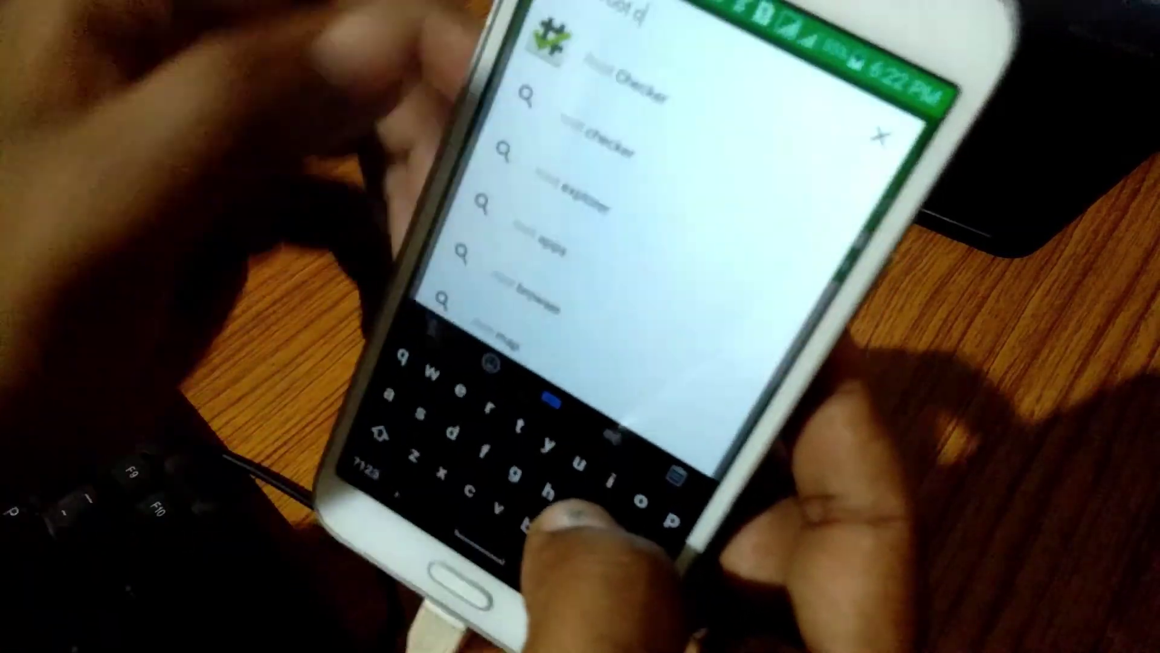
key("Return")
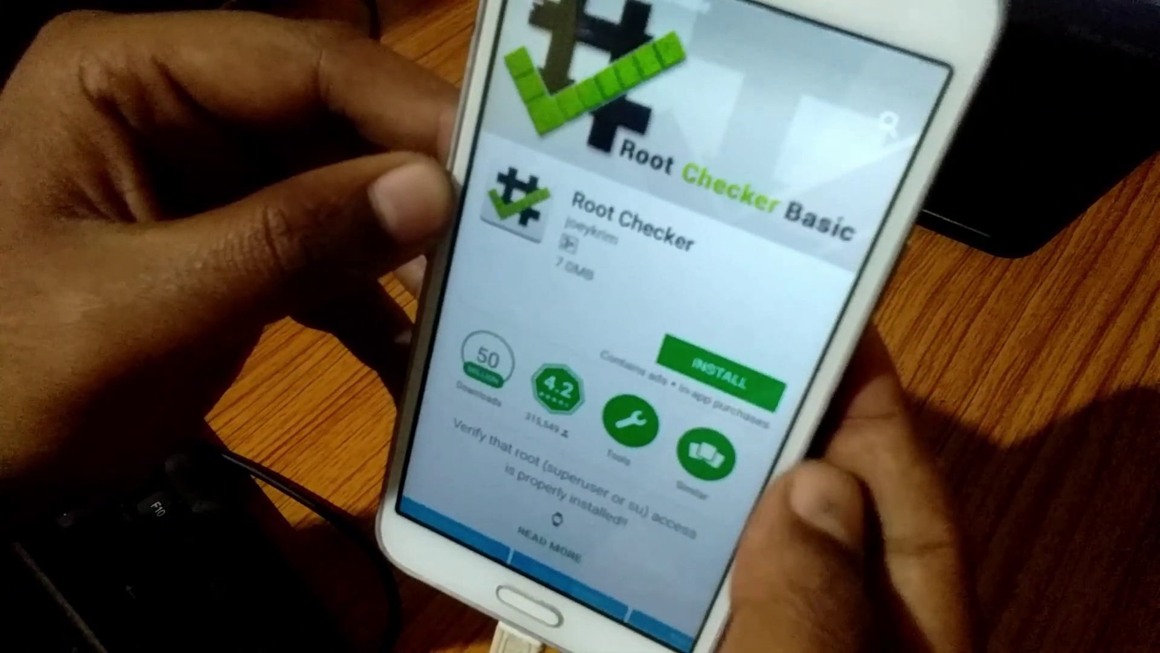
left_click(722, 369)
left_click(672, 428)
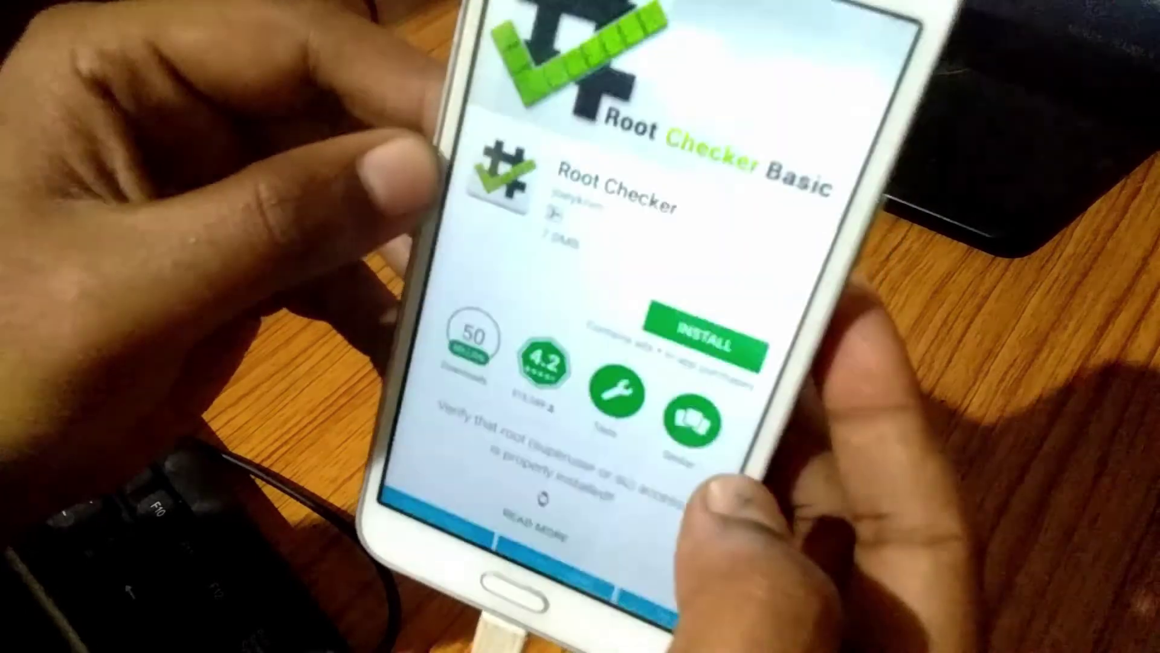